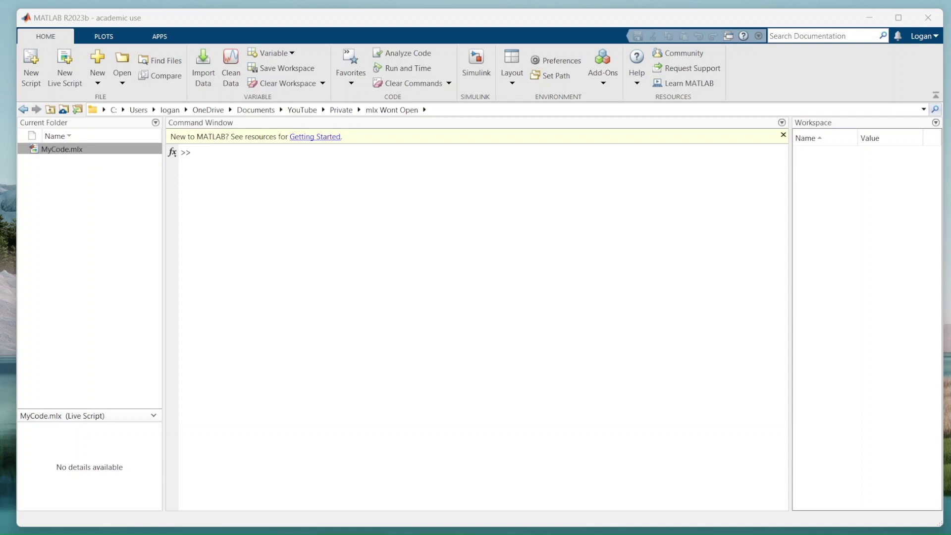
- Open the mlx Wont Open folder in File Explorer and adjust its view options
click(138, 253)
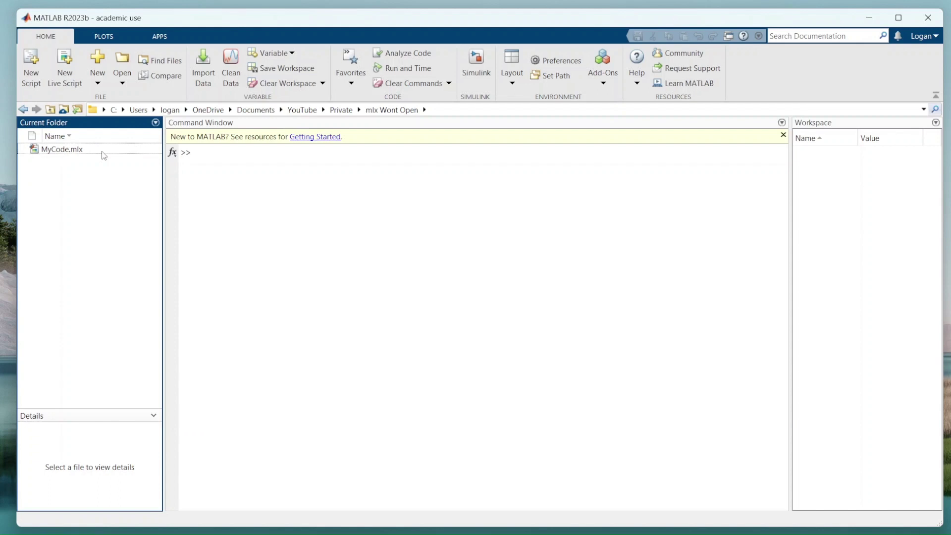
right_click(88, 174)
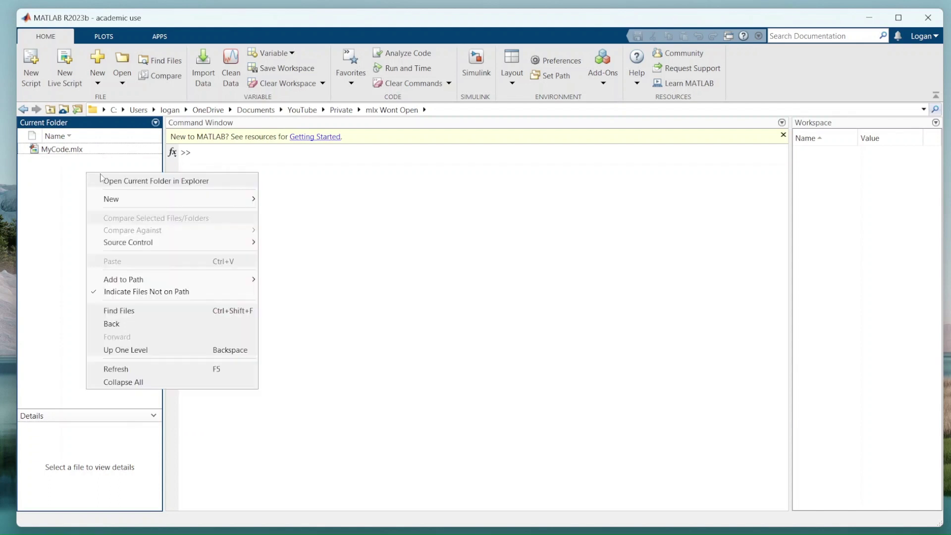
click(134, 186)
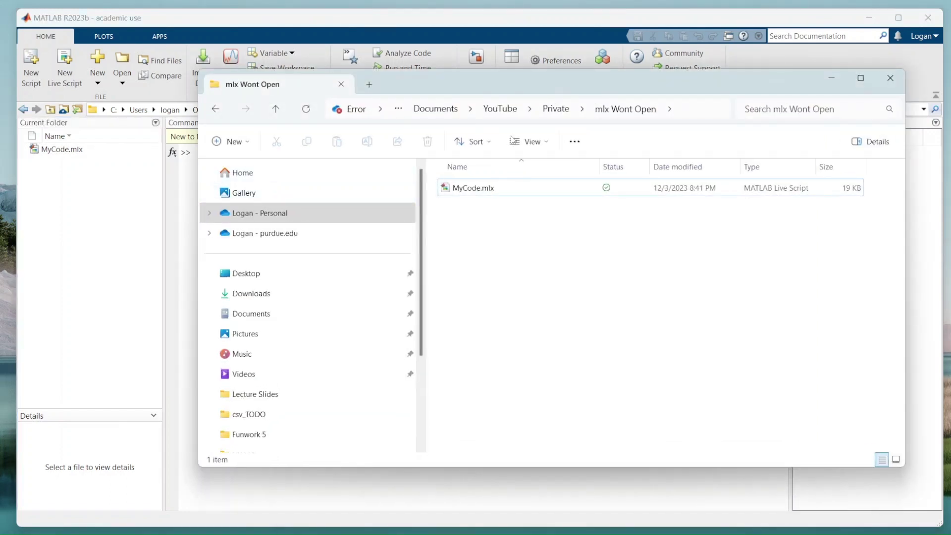
drag(517, 87, 445, 71)
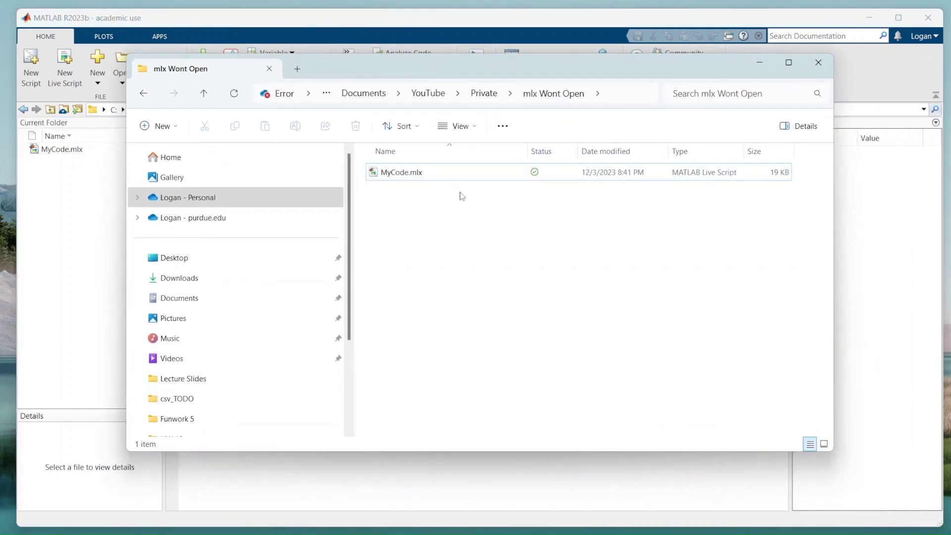
click(427, 182)
click(447, 169)
click(457, 126)
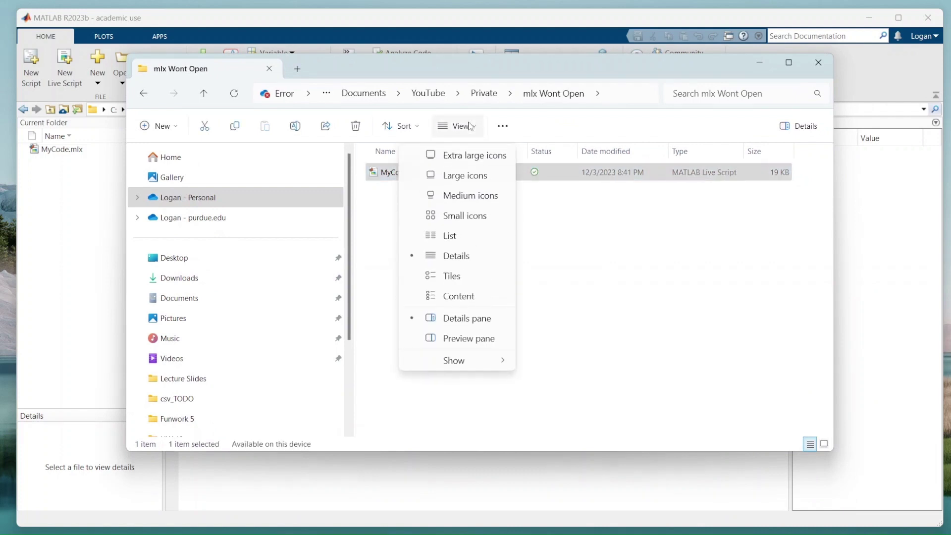
mouse_move(478, 361)
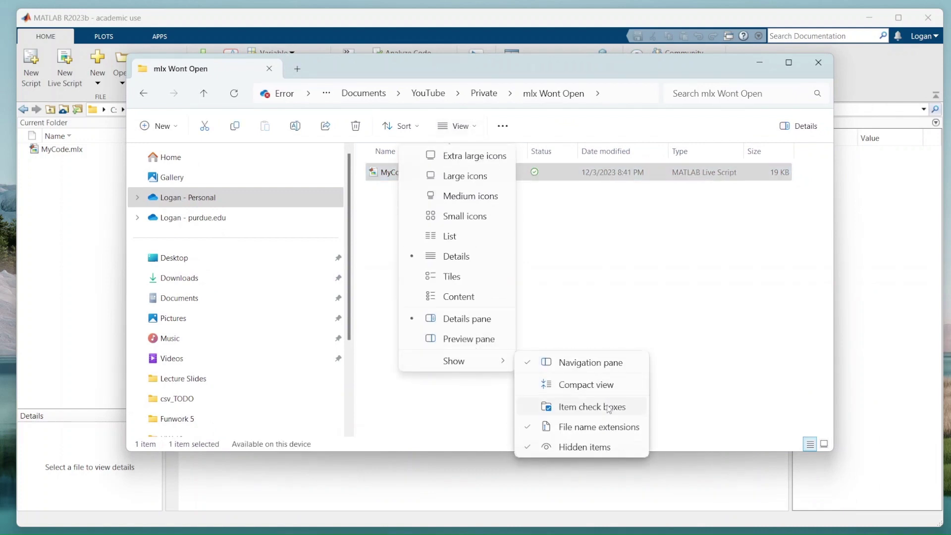
click(496, 246)
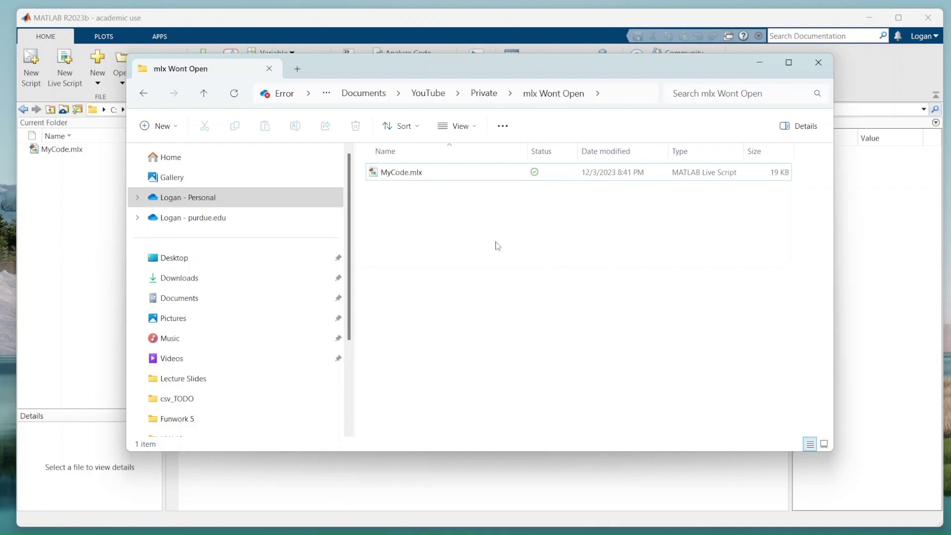
- Rename MyCode.mlx to MyCode.zip, accepting the extension change warning
click(446, 176)
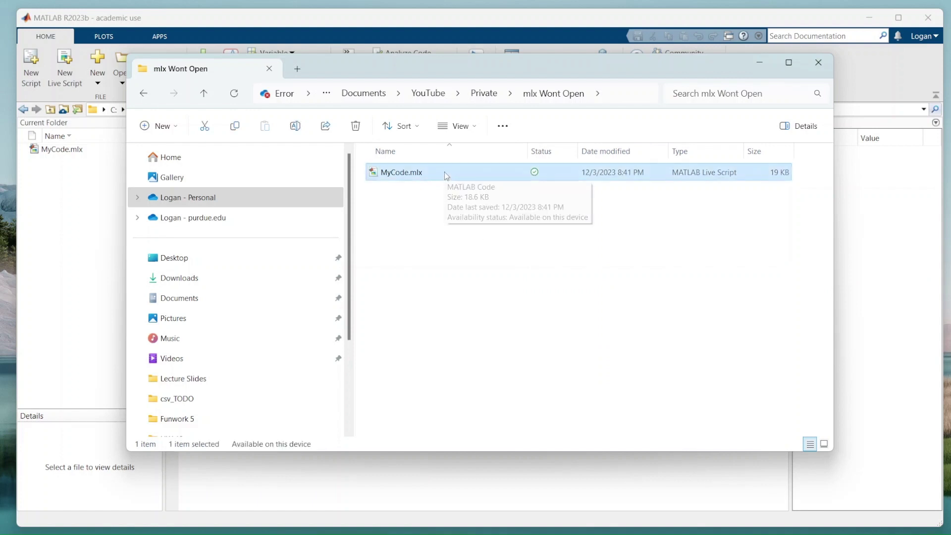
right_click(440, 174)
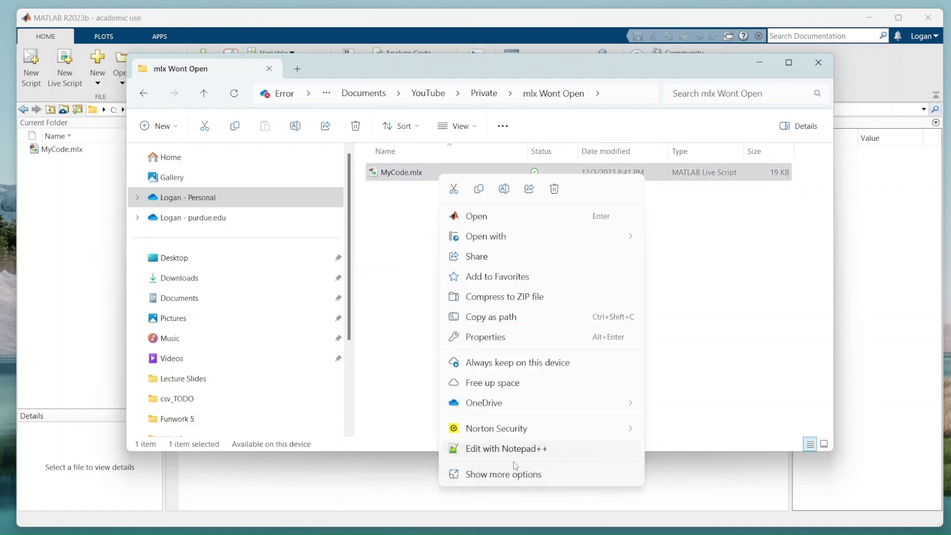
click(516, 477)
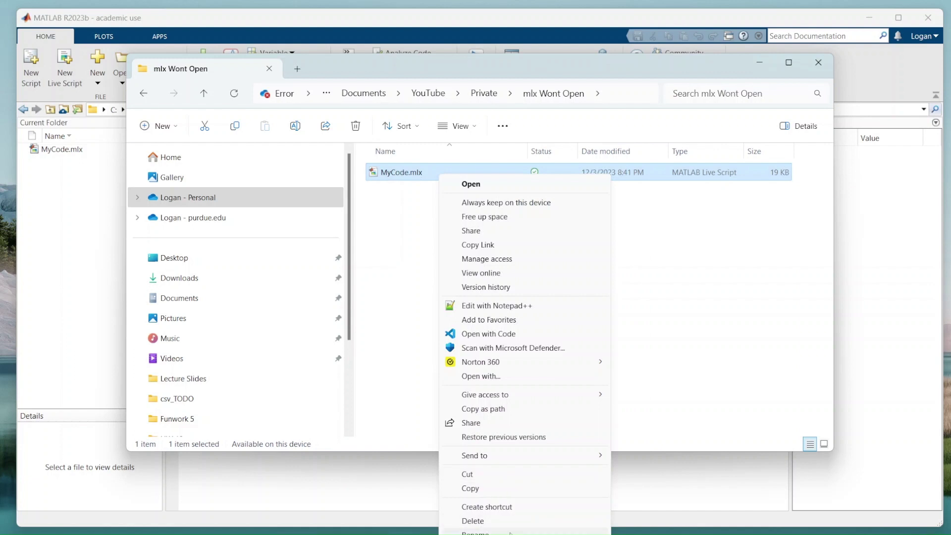
click(515, 532)
key(Right)
key(Right)
key(Right)
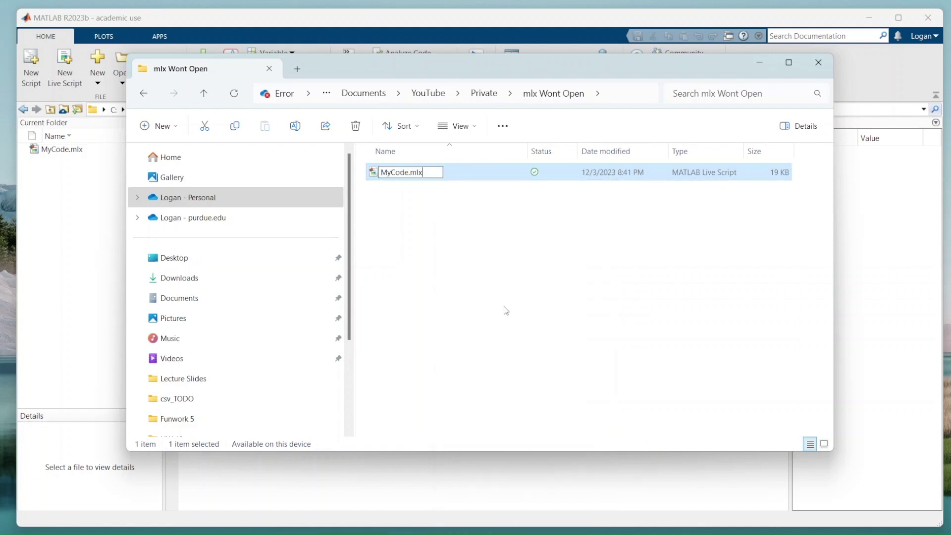
key(BackSpace)
key(BackSpace)
key(BackSpace)
text(zip)
key(Return)
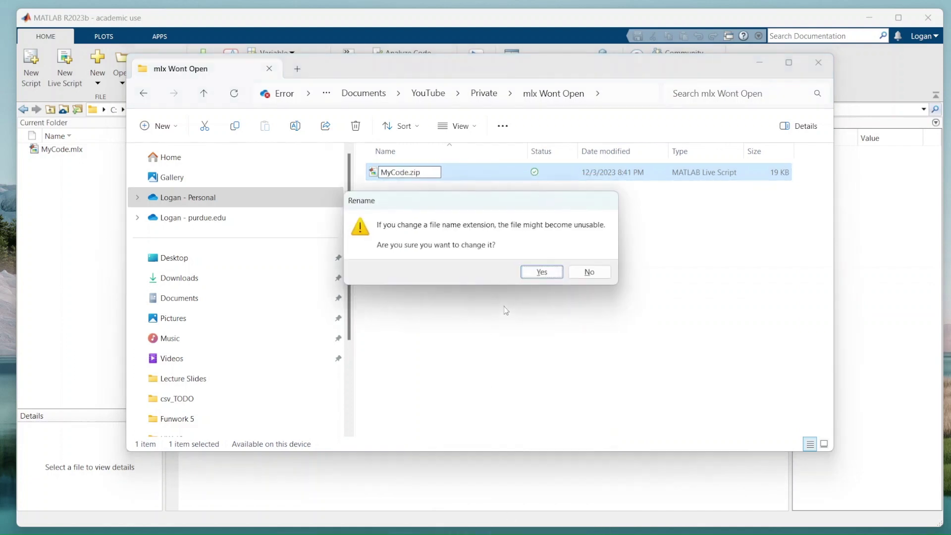
click(541, 272)
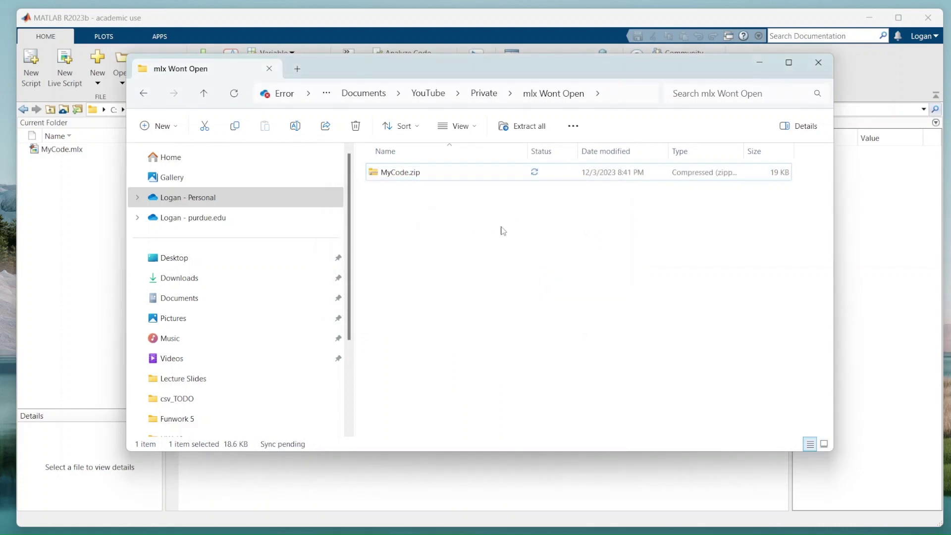
- Extract all of MyCode.zip into a MyCode folder
click(453, 171)
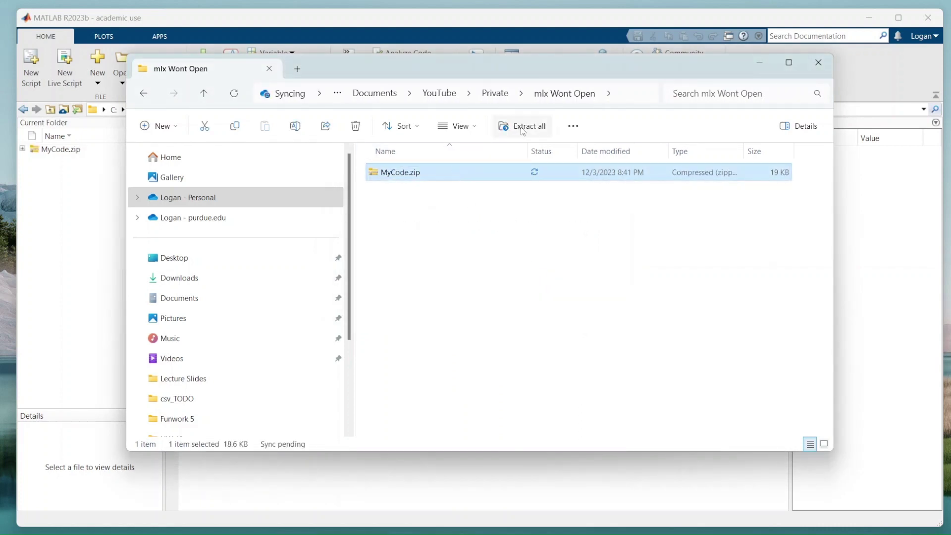
click(505, 130)
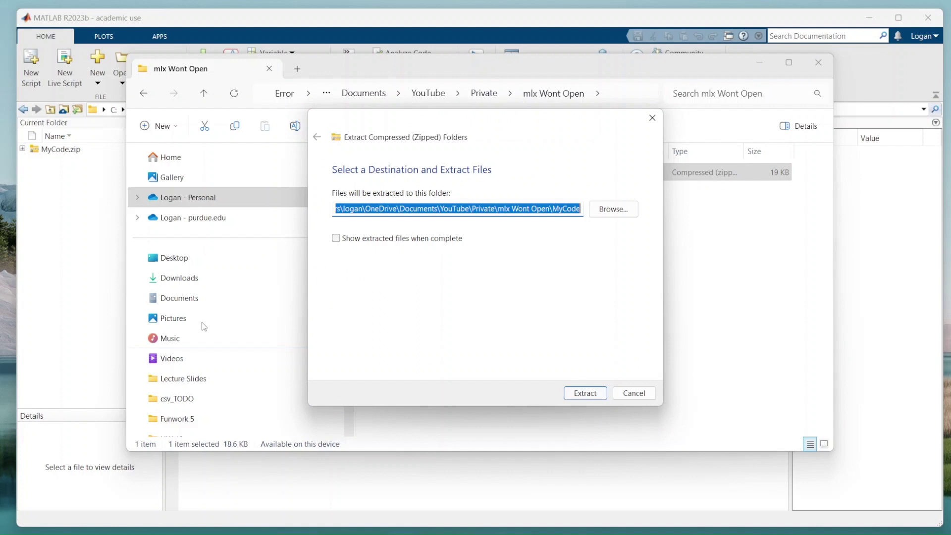
click(583, 393)
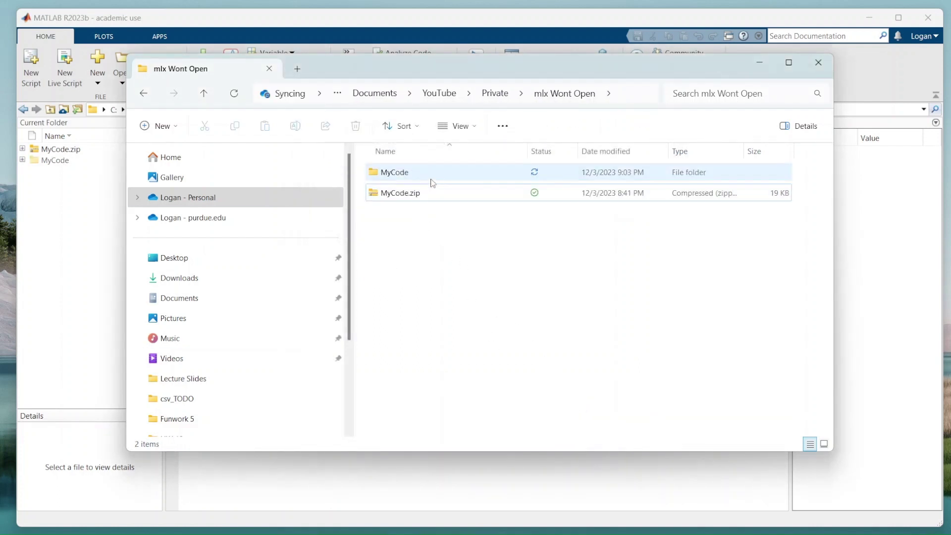
- Open MyCode's matlab subfolder and select document.xml
double_click(431, 175)
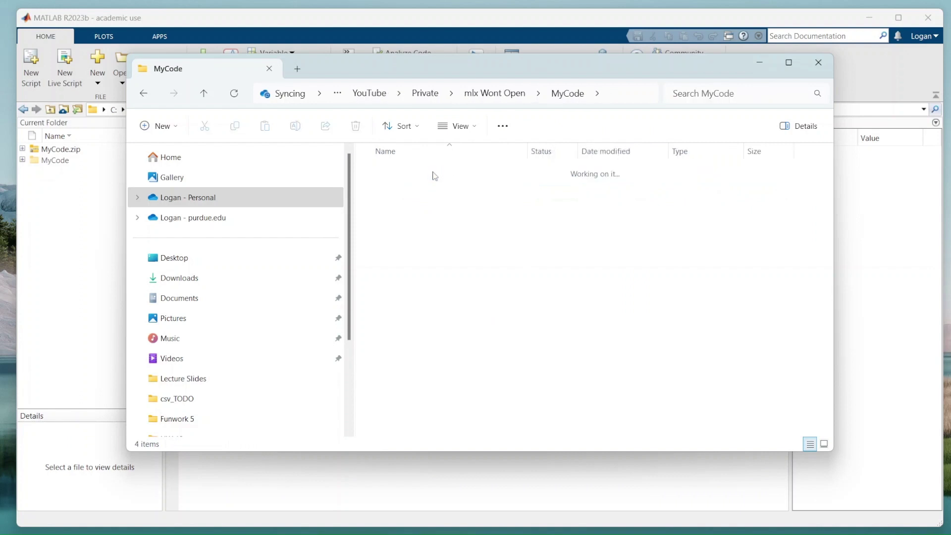
click(439, 196)
double_click(439, 196)
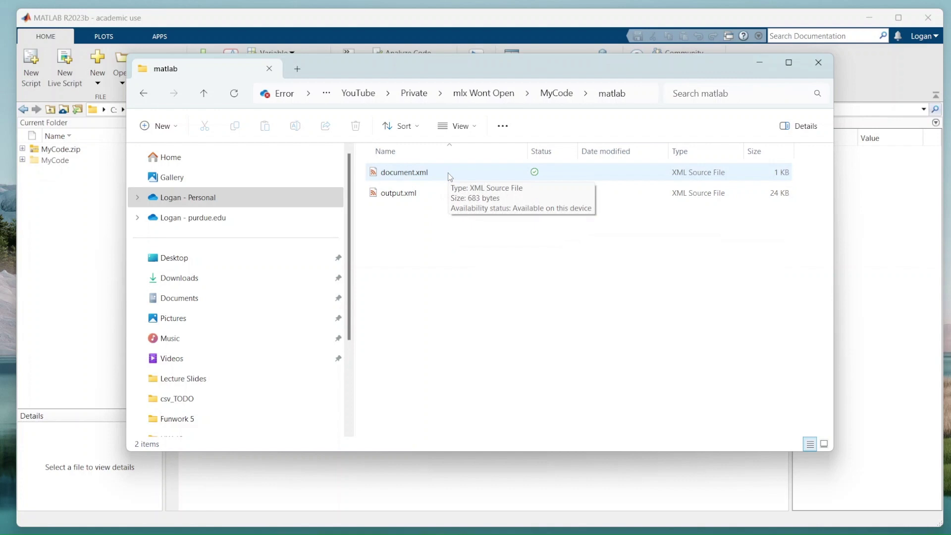
click(450, 177)
right_click(450, 175)
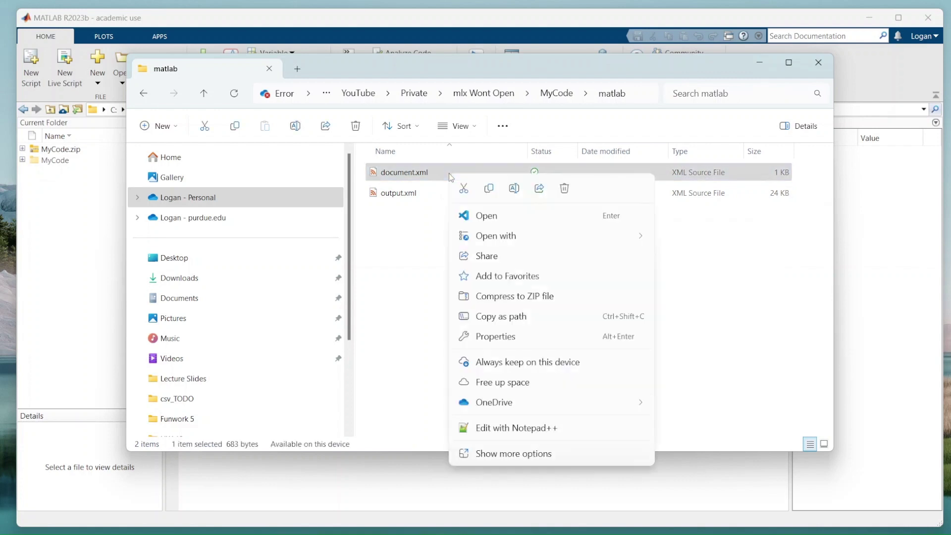
click(544, 449)
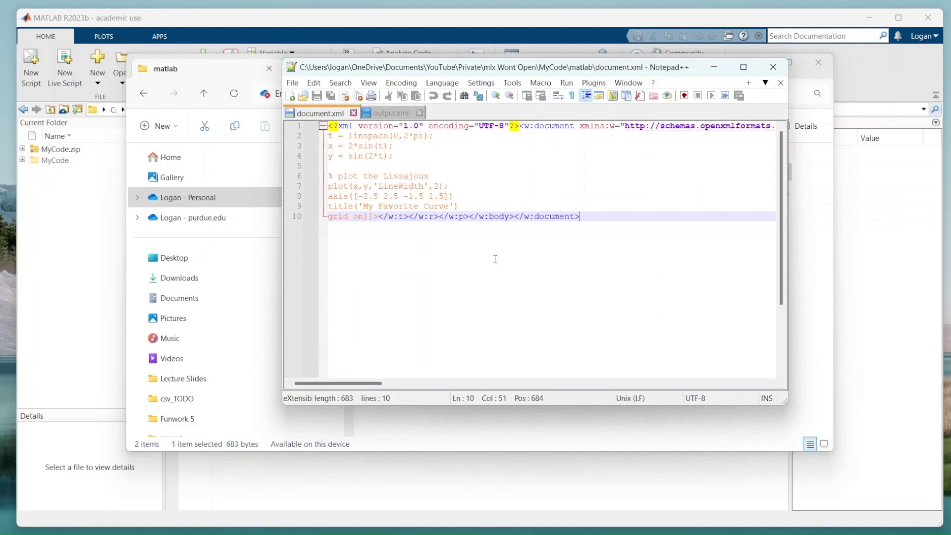
drag(329, 137, 373, 217)
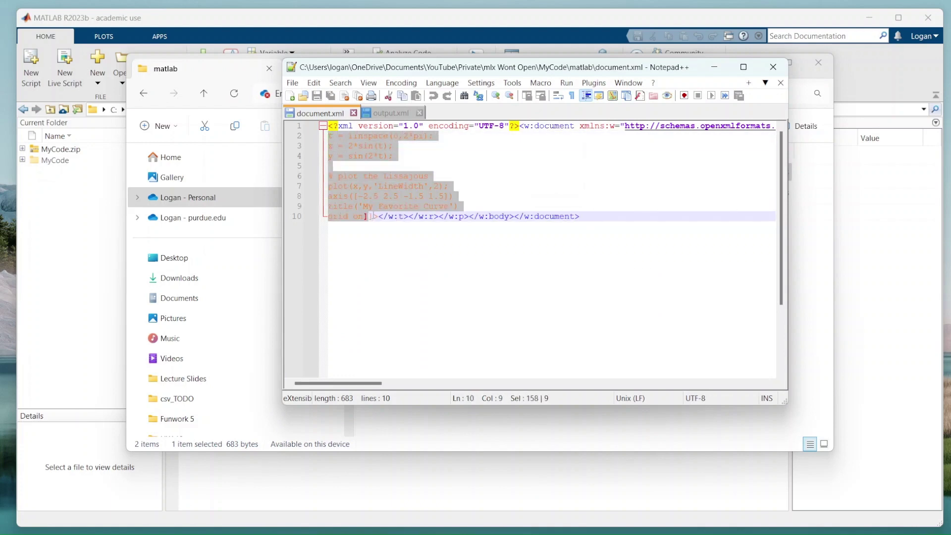
click(515, 242)
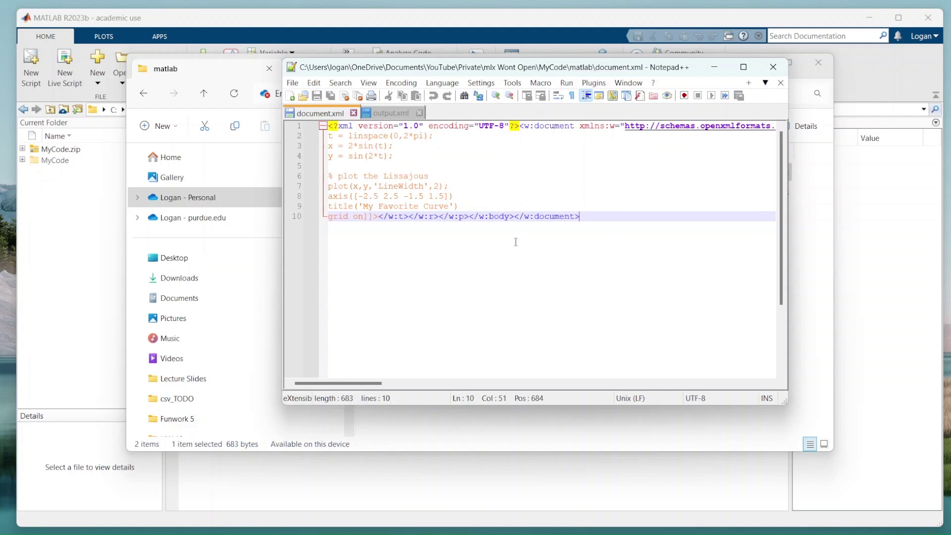
click(773, 67)
- Delete output.xml from MyCode's matlab folder and close File Explorer
click(541, 256)
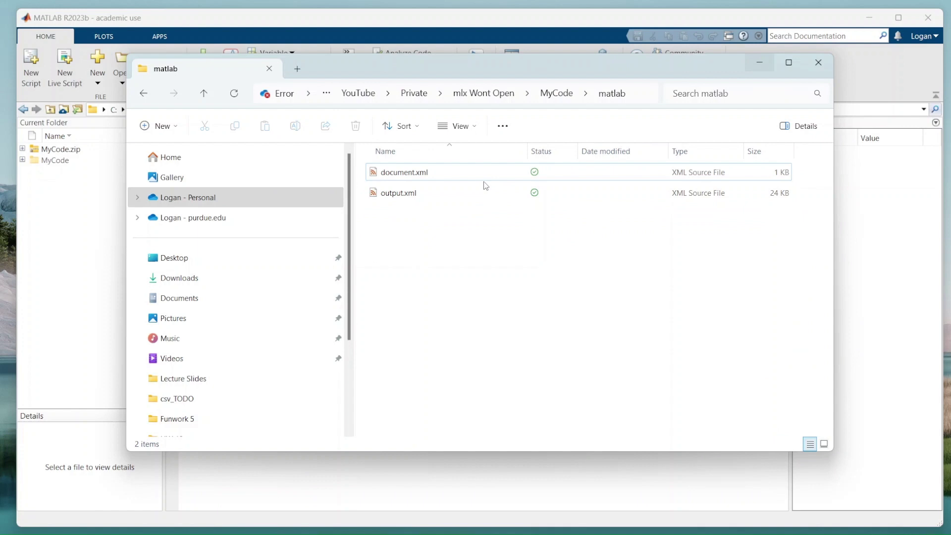
click(461, 195)
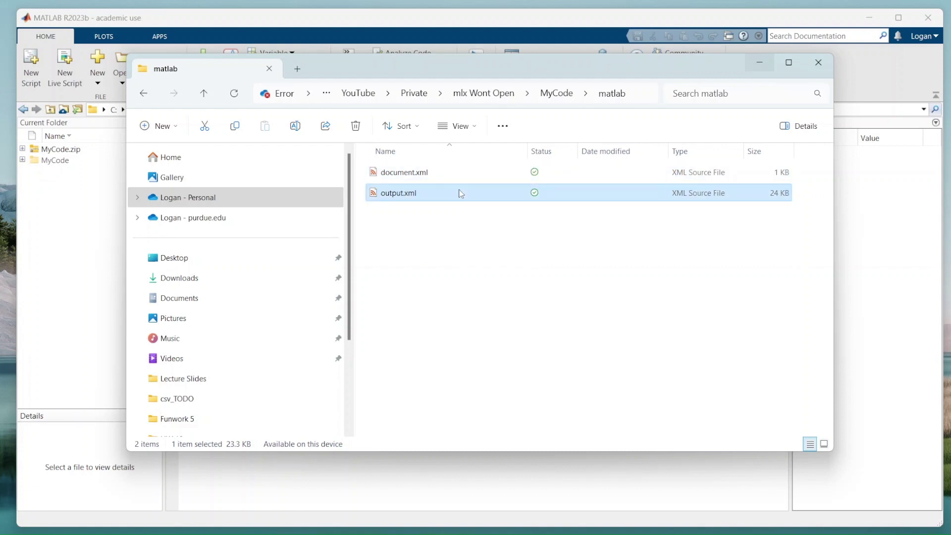
key(Delete)
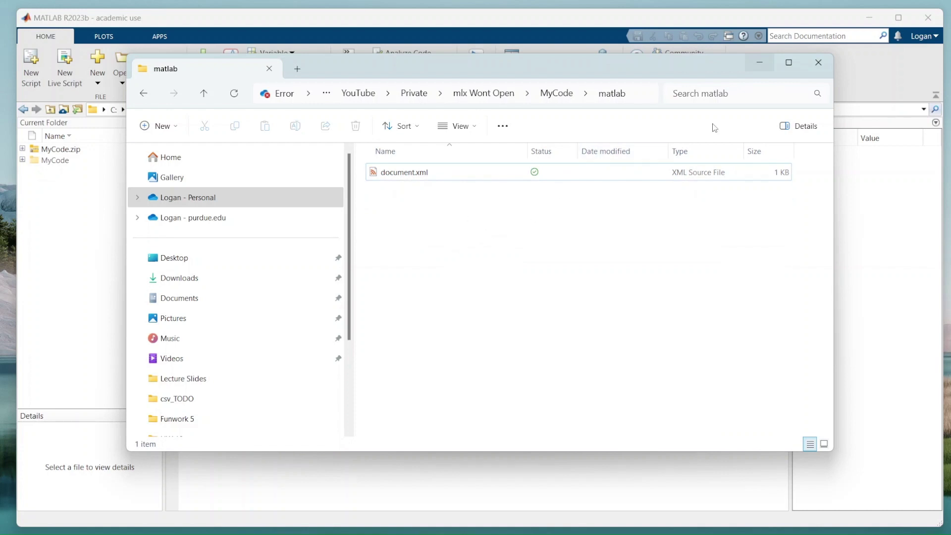
click(816, 63)
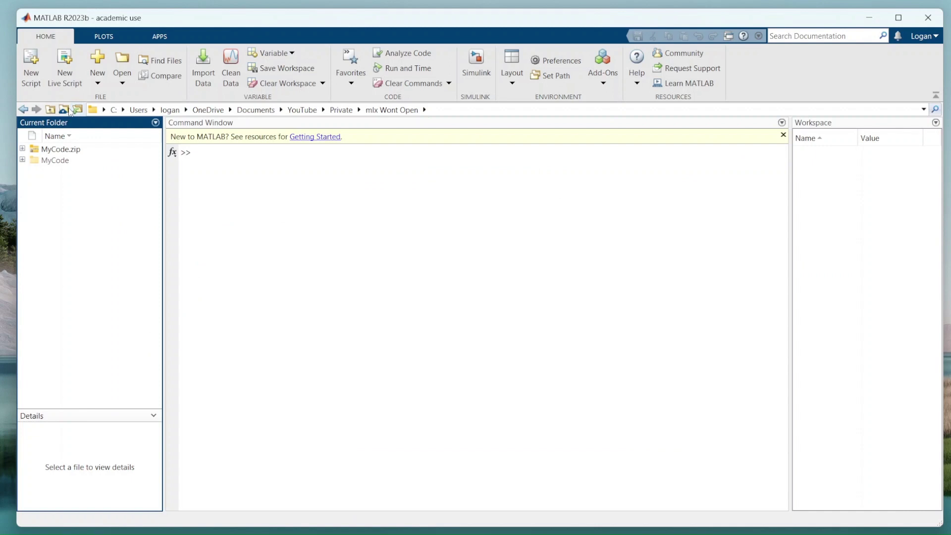
- Create a blank live script and save it as untitled7.mlx
click(71, 77)
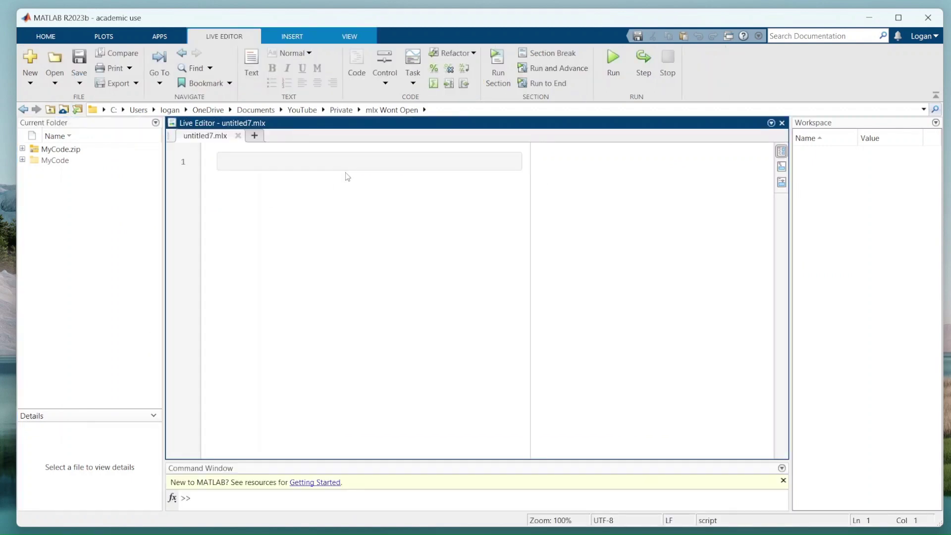
key(ctrl+s)
key(Return)
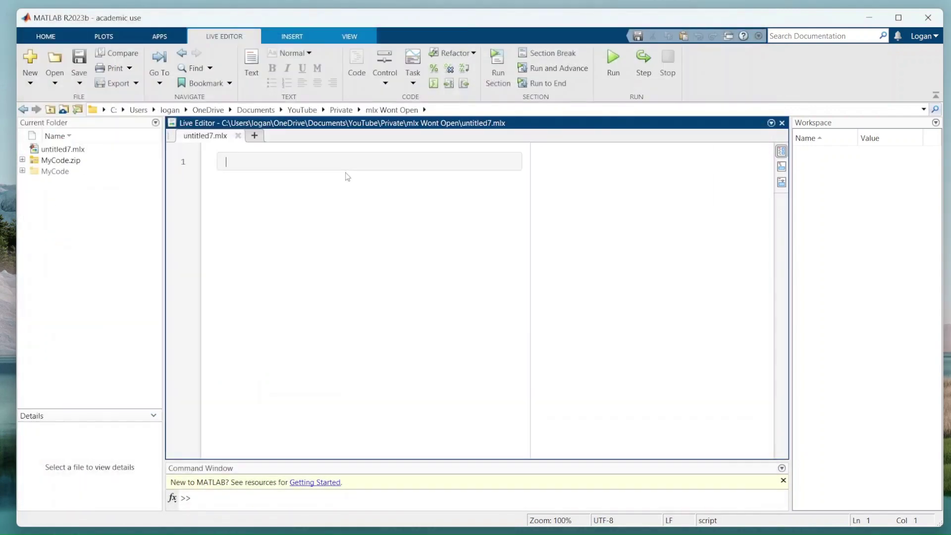
- Open MATLAB's current folder in File Explorer
click(74, 227)
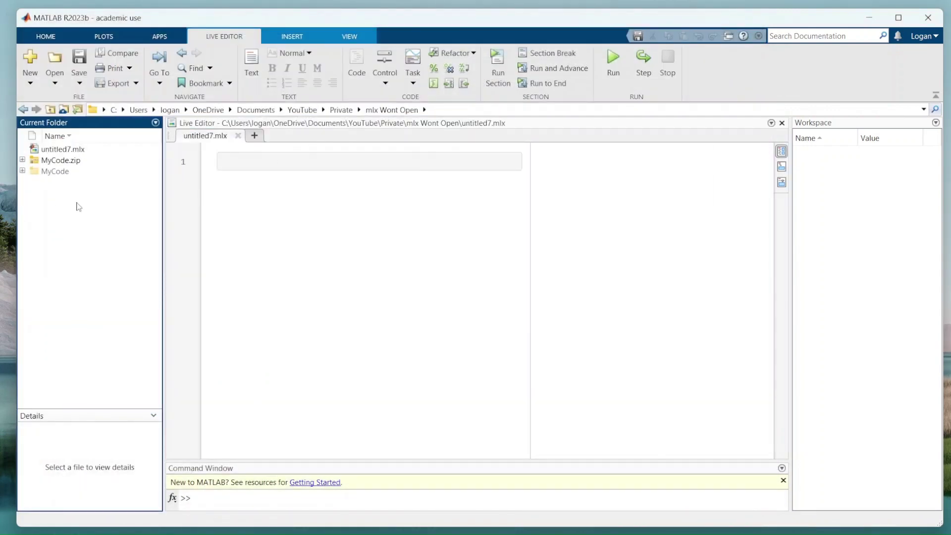
right_click(77, 202)
click(106, 208)
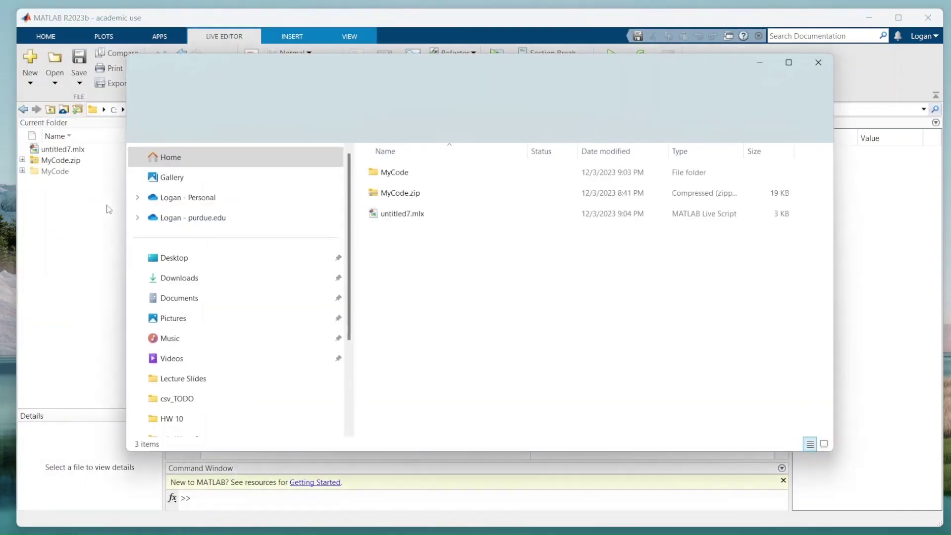
- Rename untitled7.mlx to untitled7.zip and extract it into an untitled7 folder
click(431, 216)
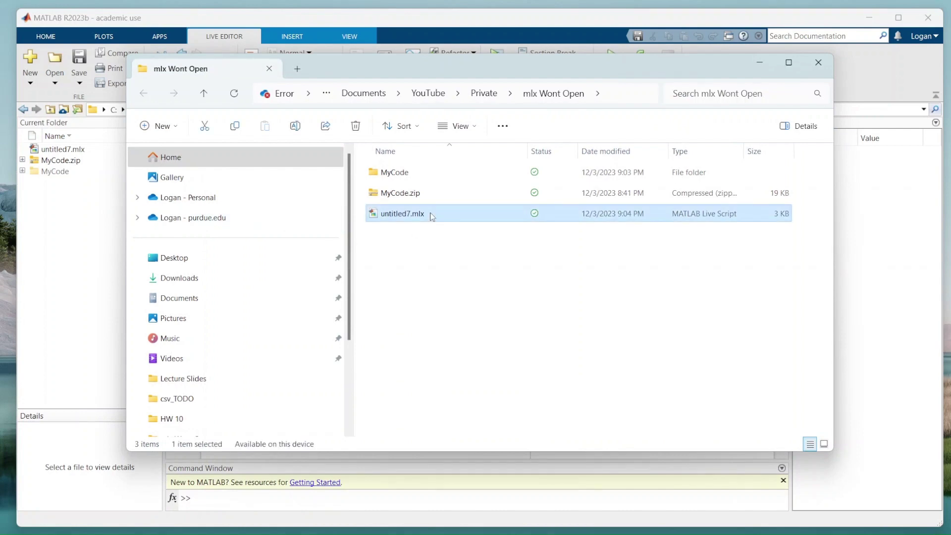
click(431, 214)
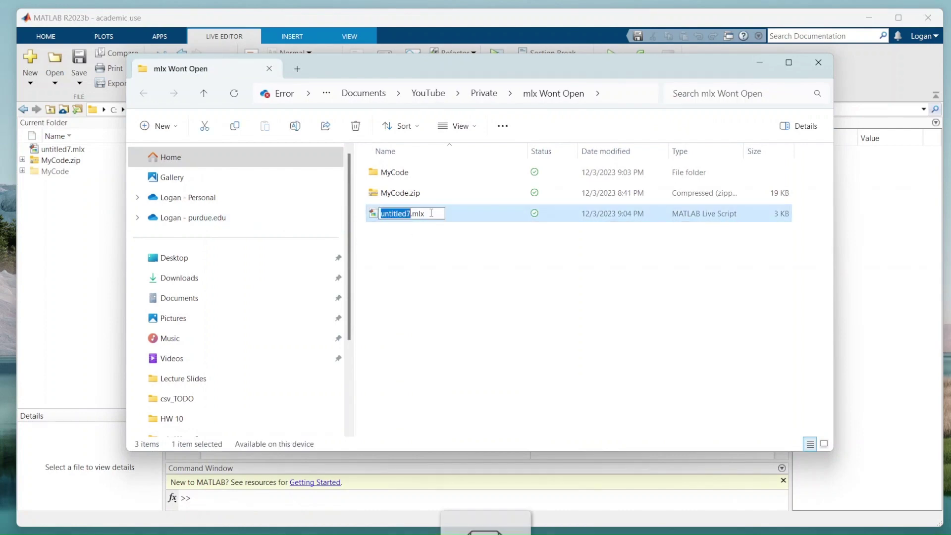
click(431, 213)
key(BackSpace)
key(BackSpace)
key(BackSpace)
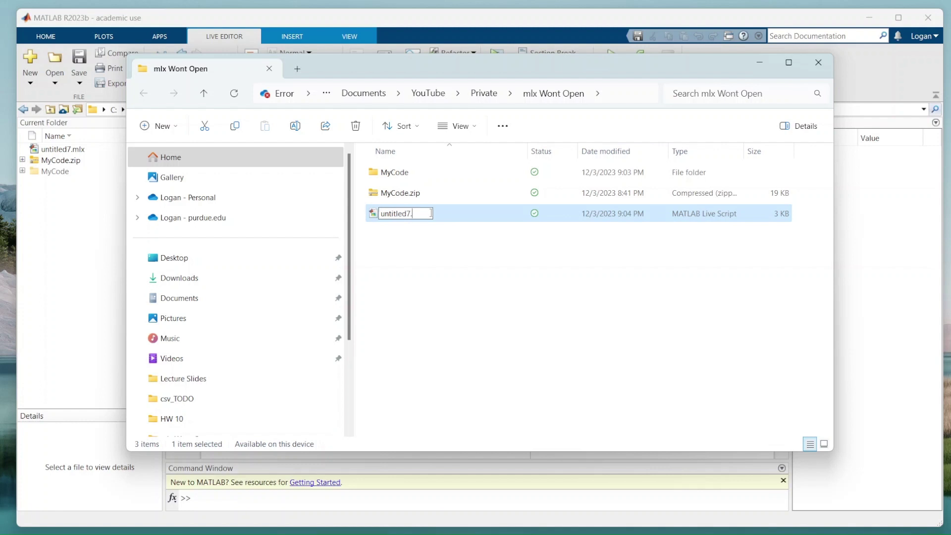
text(zip)
key(Return)
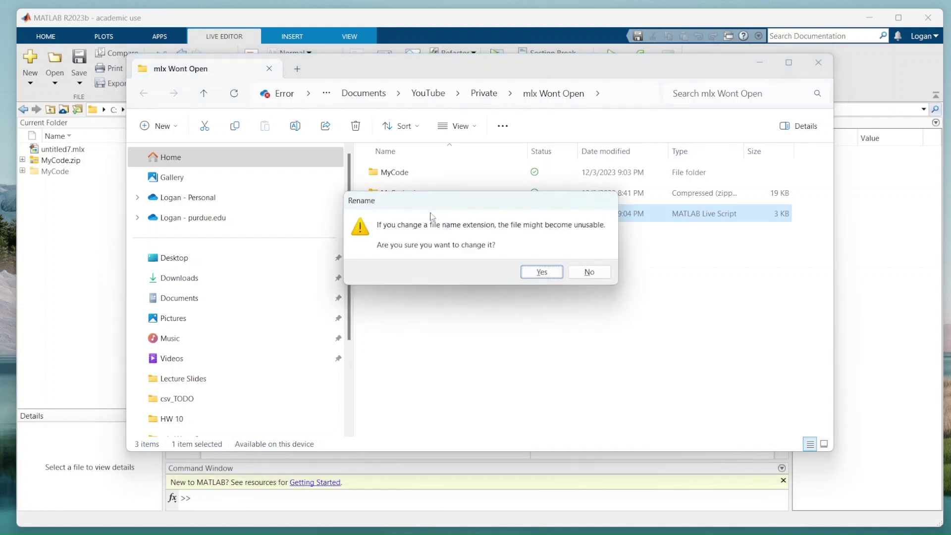
click(540, 268)
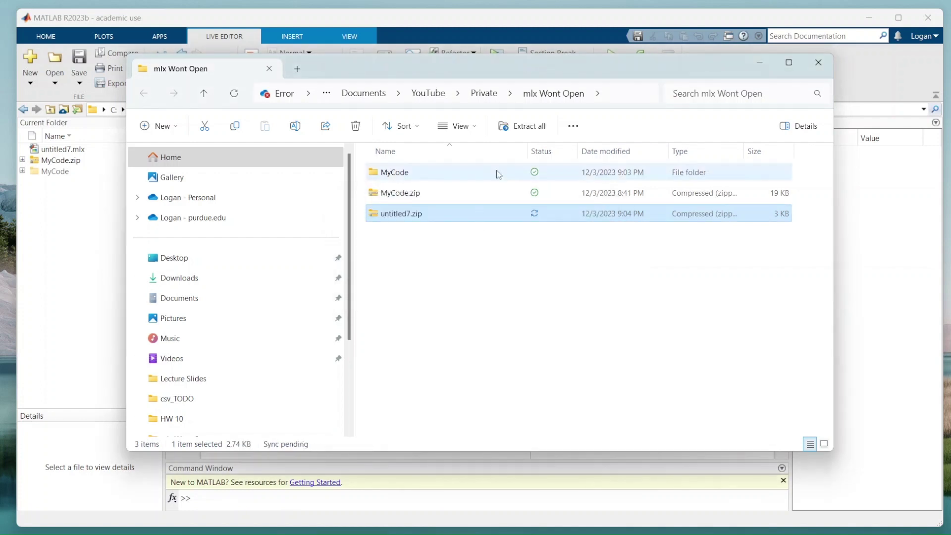
click(530, 127)
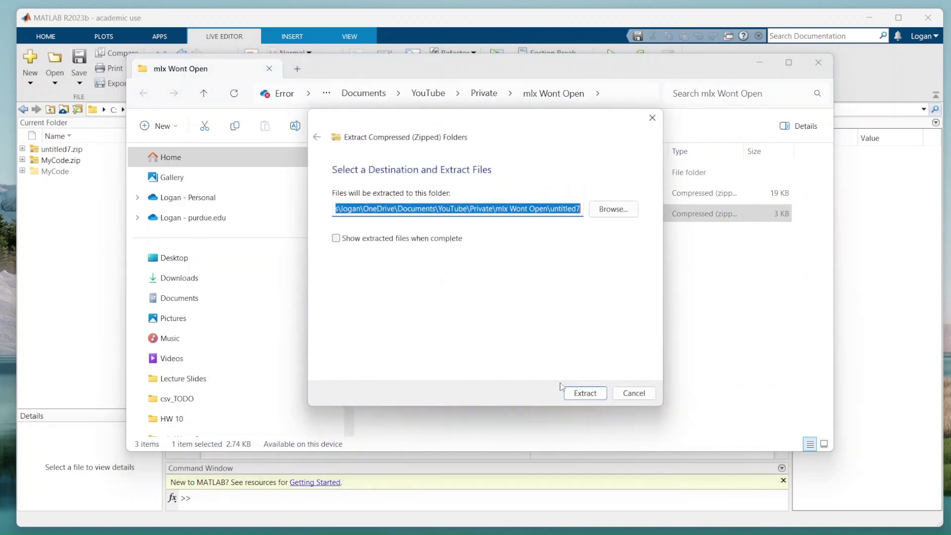
click(582, 391)
- Cut output.xml from the untitled7\matlab folder
double_click(441, 233)
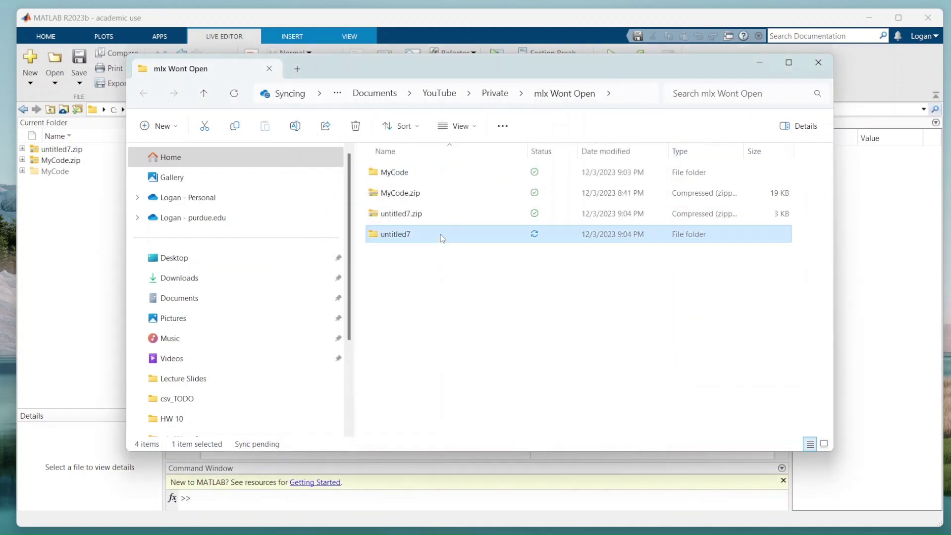
double_click(425, 198)
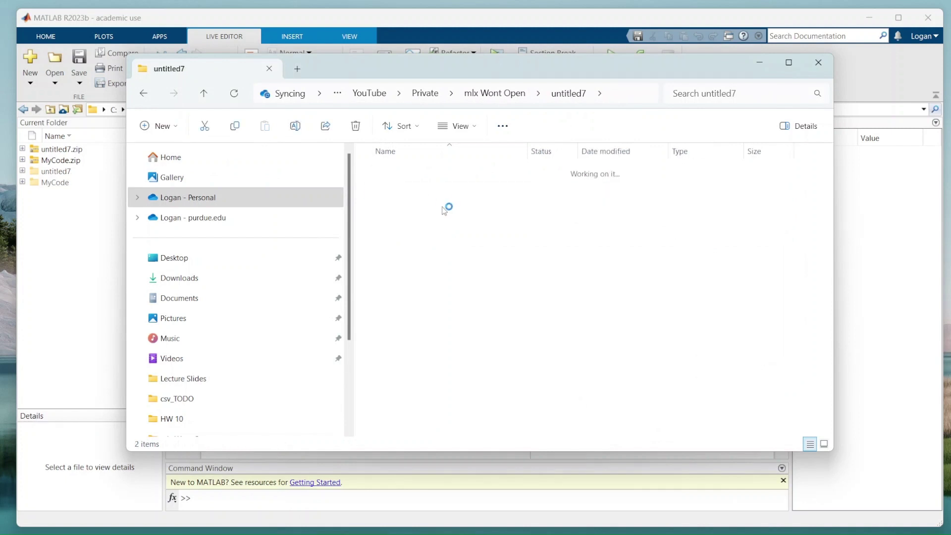
click(442, 199)
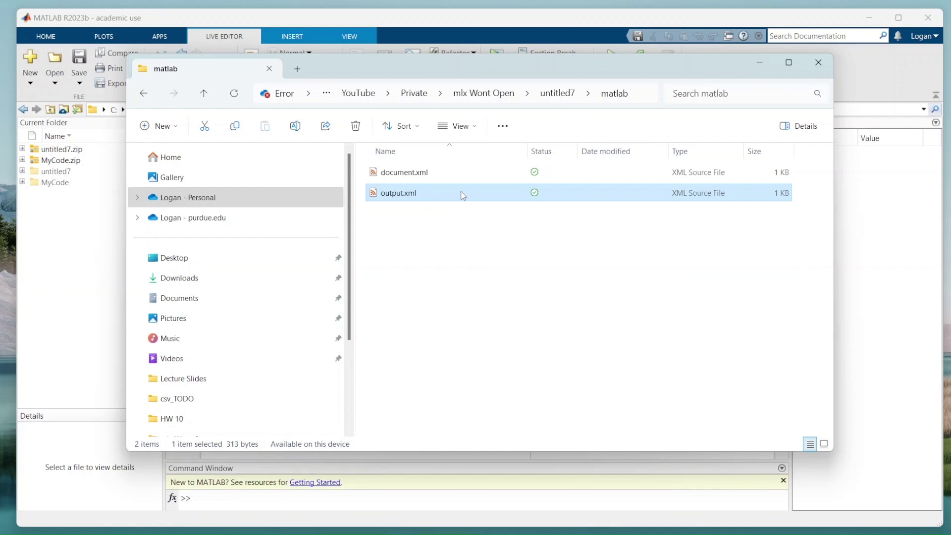
right_click(462, 195)
click(478, 209)
- Paste output.xml into MyCode\matlab, then return to the mlx Wont Open folder
click(498, 94)
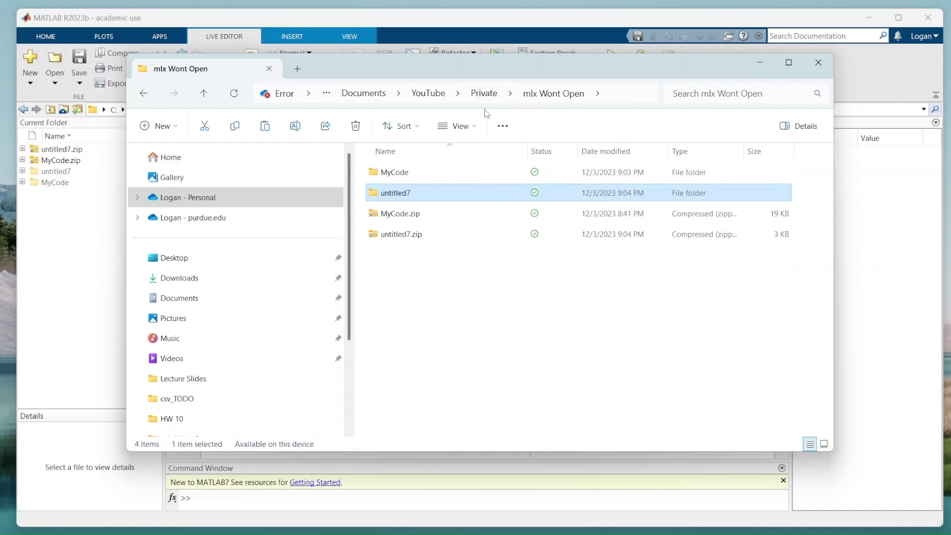
double_click(420, 175)
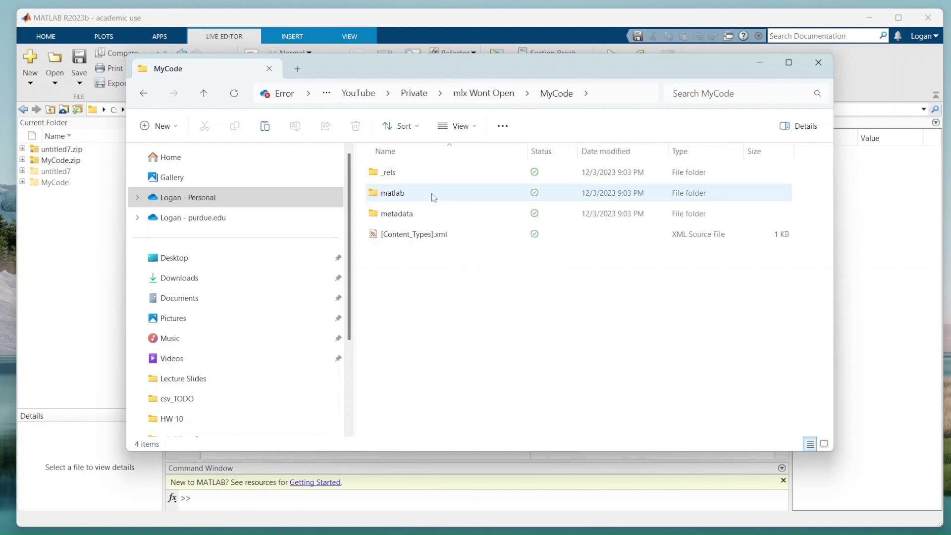
double_click(434, 197)
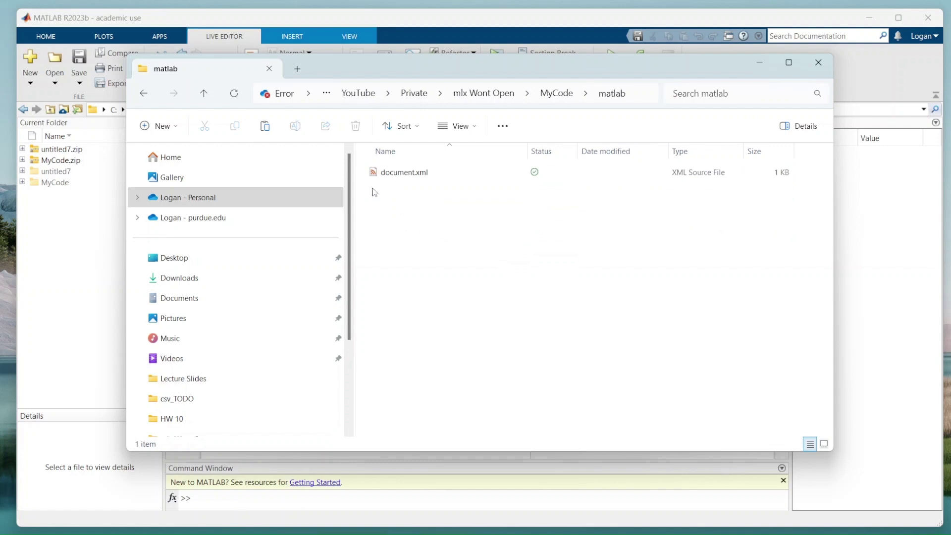
click(265, 126)
click(465, 221)
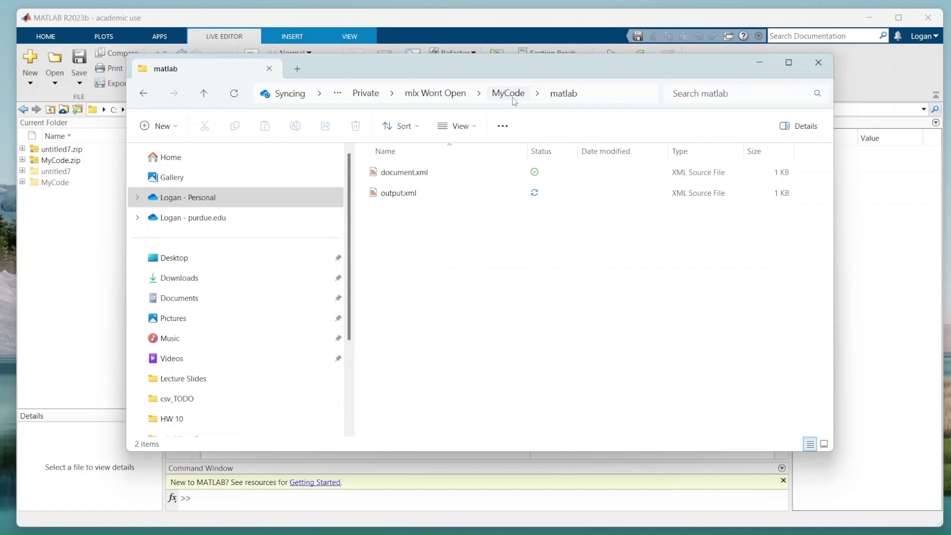
click(510, 94)
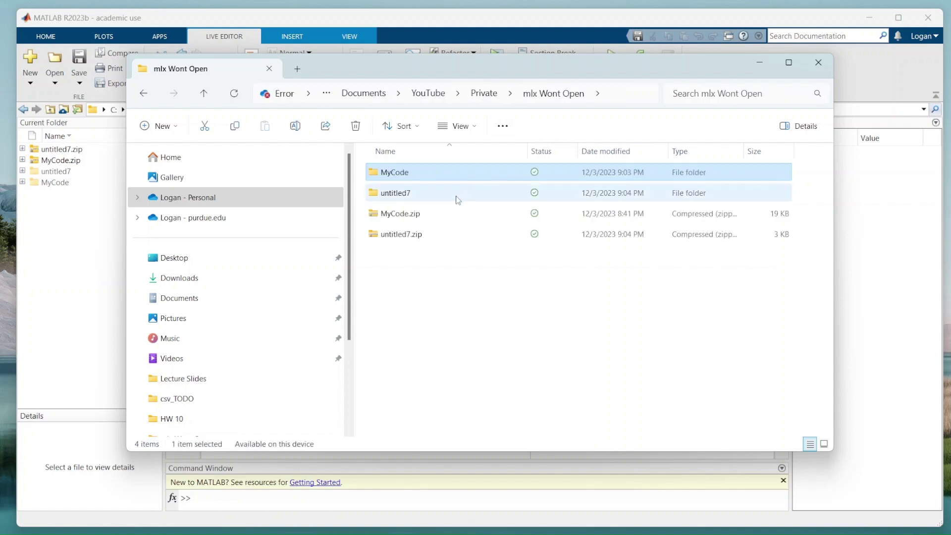
- Compress MyCode's four items into an archive named working_code.mlx, accepting the extension change
double_click(440, 173)
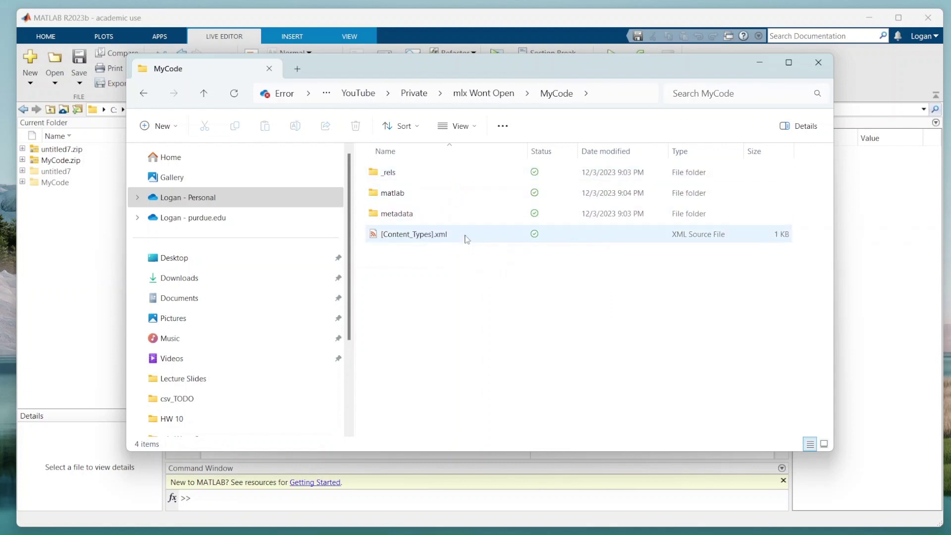
click(465, 176)
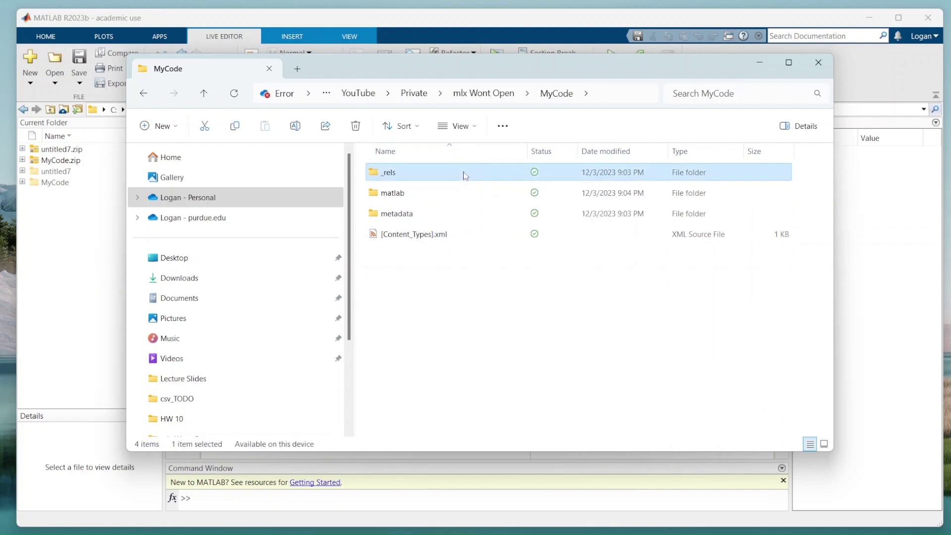
shift+click(485, 234)
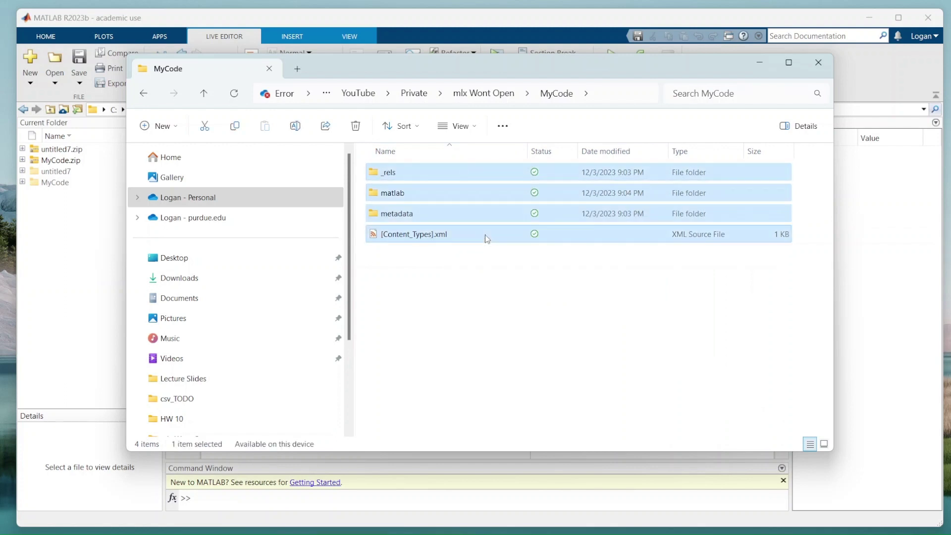
right_click(475, 195)
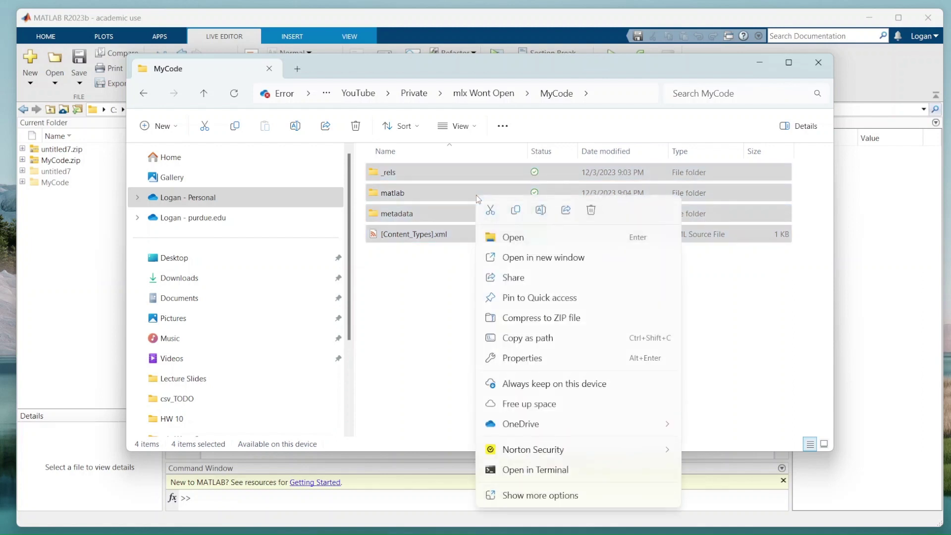
click(545, 318)
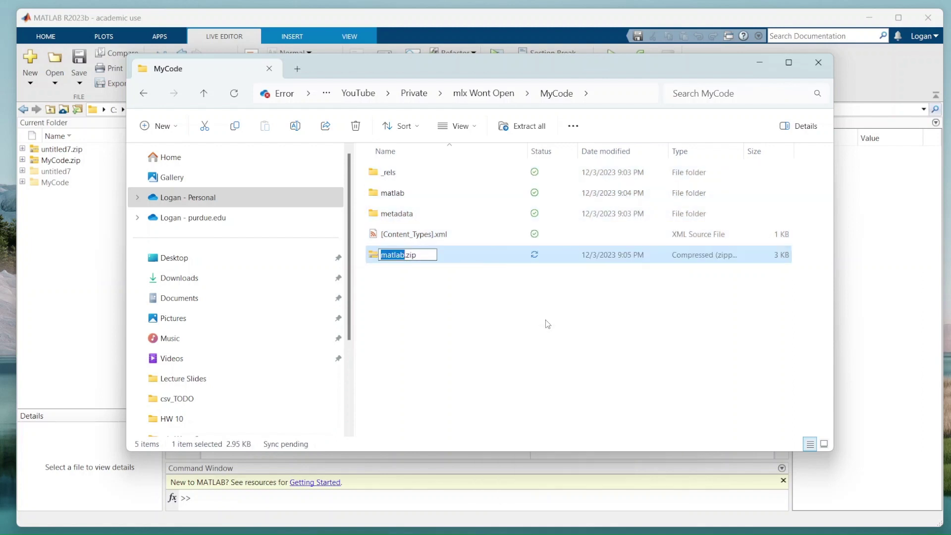
text(working_)
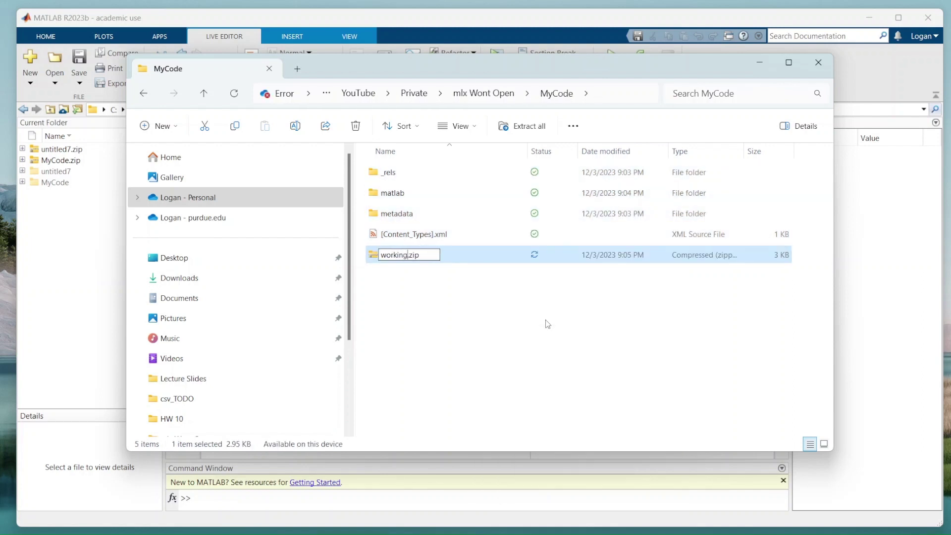
text(code.ml)
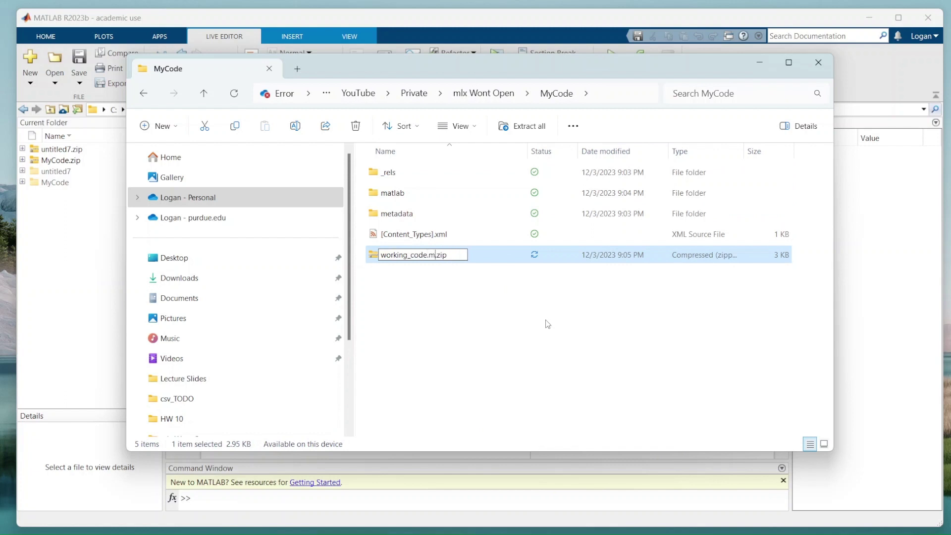
text(x)
key(Delete)
key(Delete)
key(Delete)
key(Delete)
key(Return)
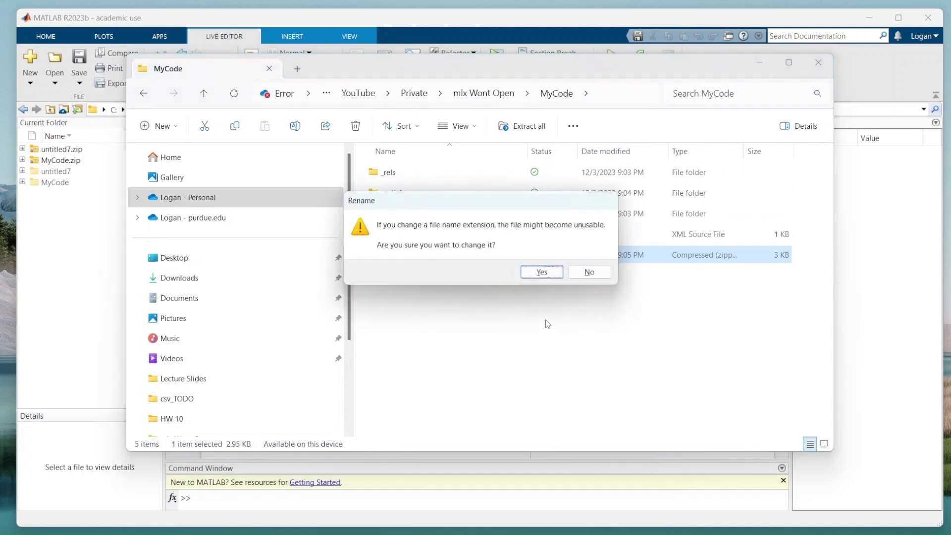
click(541, 271)
click(519, 320)
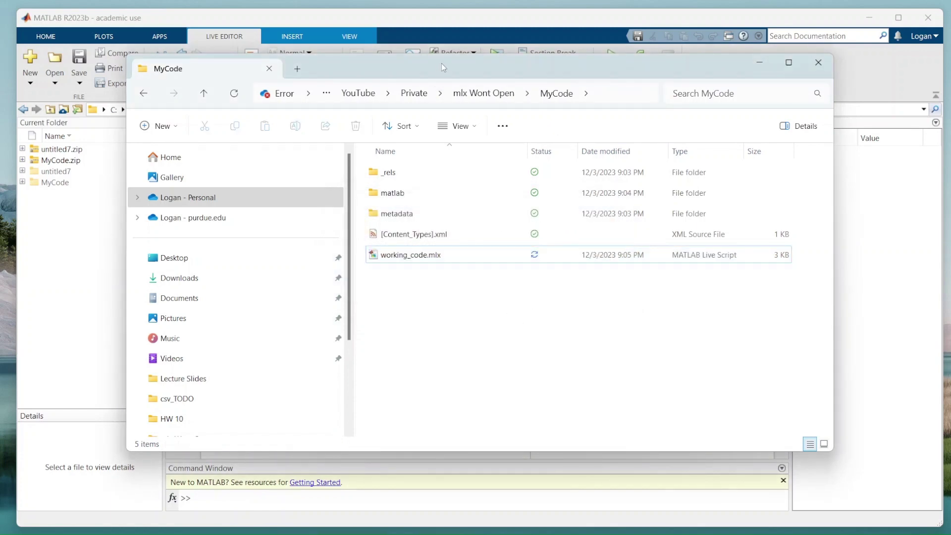
- Move working_code.mlx into MATLAB's Current Folder
drag(441, 63, 602, 28)
drag(565, 218, 84, 232)
click(89, 234)
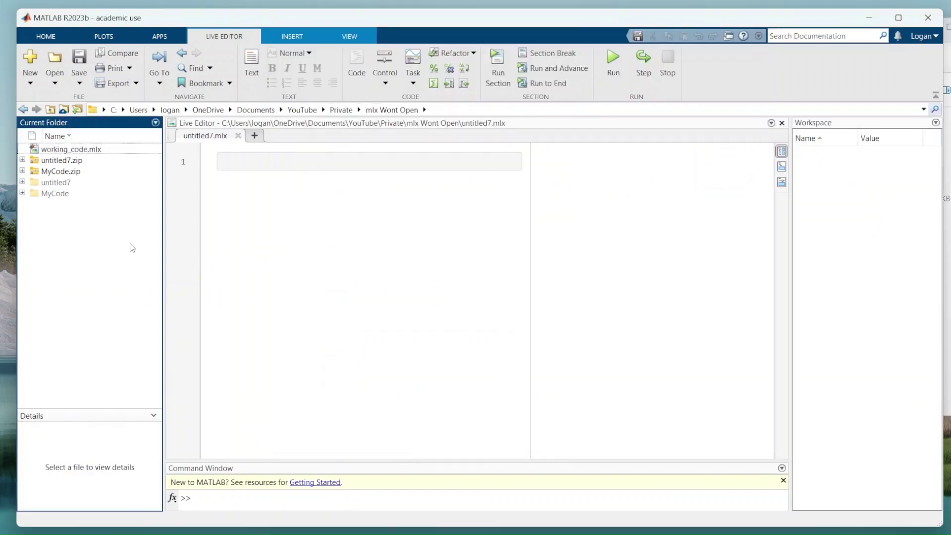
- Open working_code.mlx in the Live Editor and run it
double_click(71, 149)
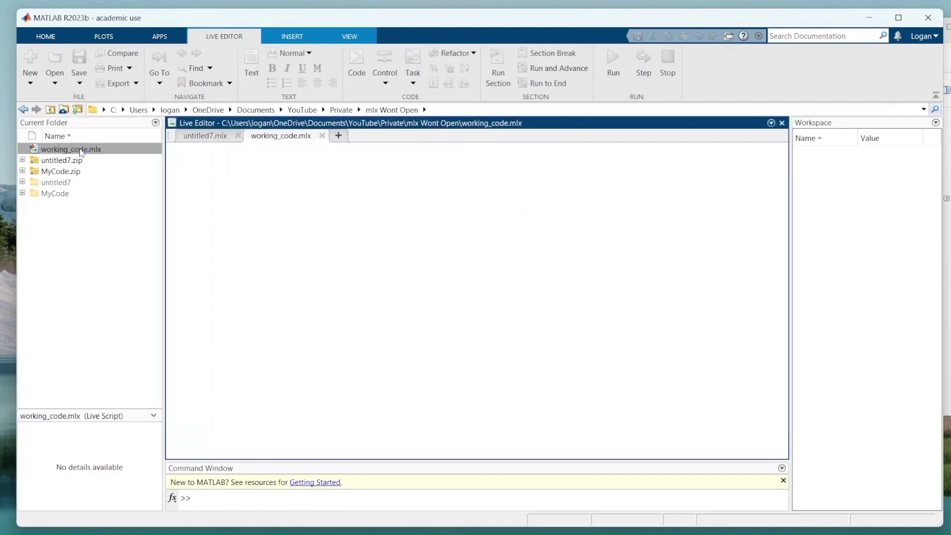
click(328, 204)
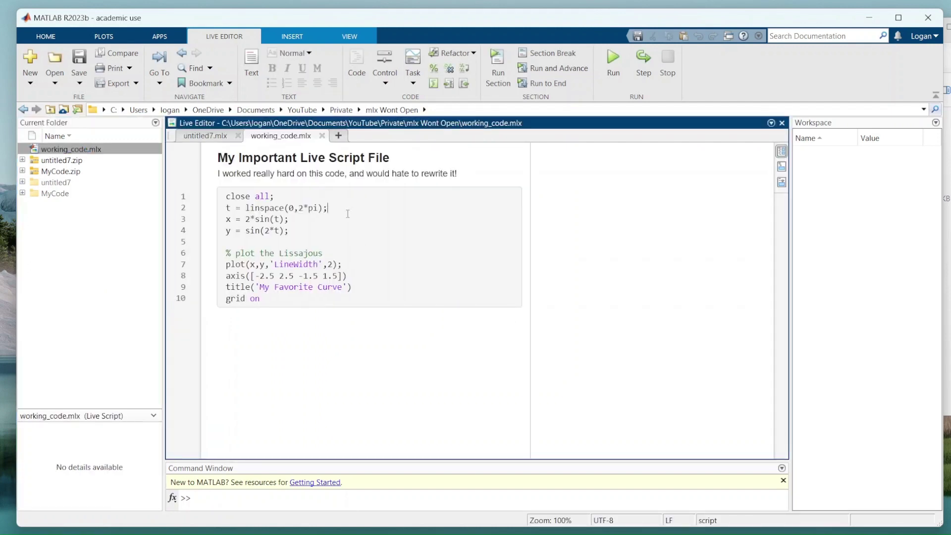
click(618, 69)
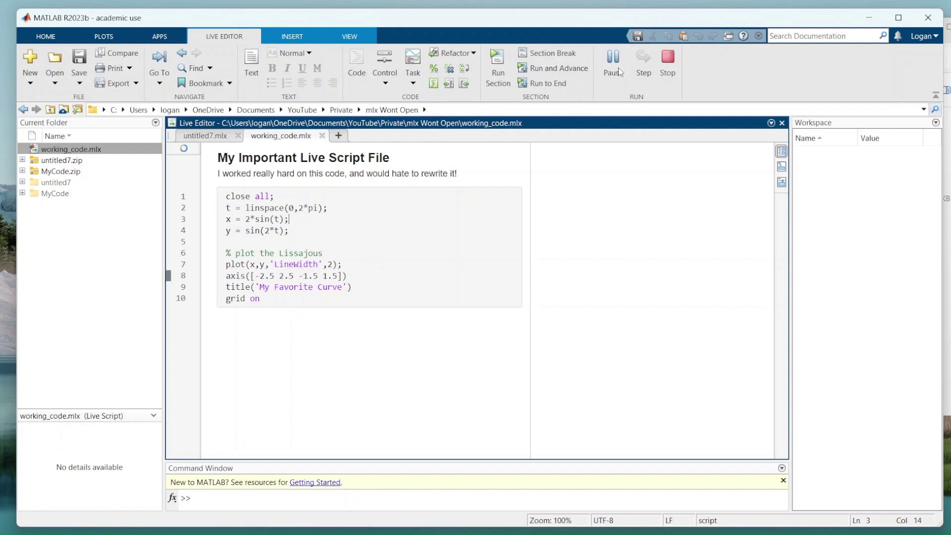